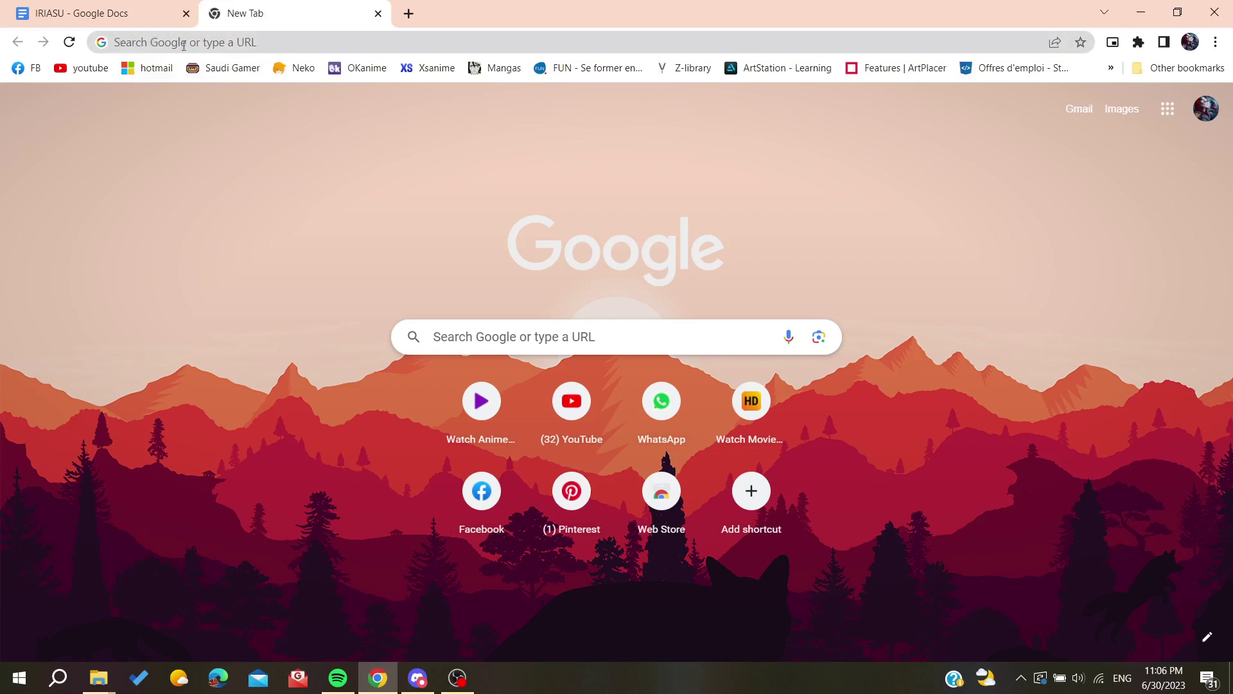
# Step: Search Google for grammarly and open the 'Grammarly: Free Writing AI Assistance' result
pyautogui.click(266, 45)
pyautogui.write('grammarly')
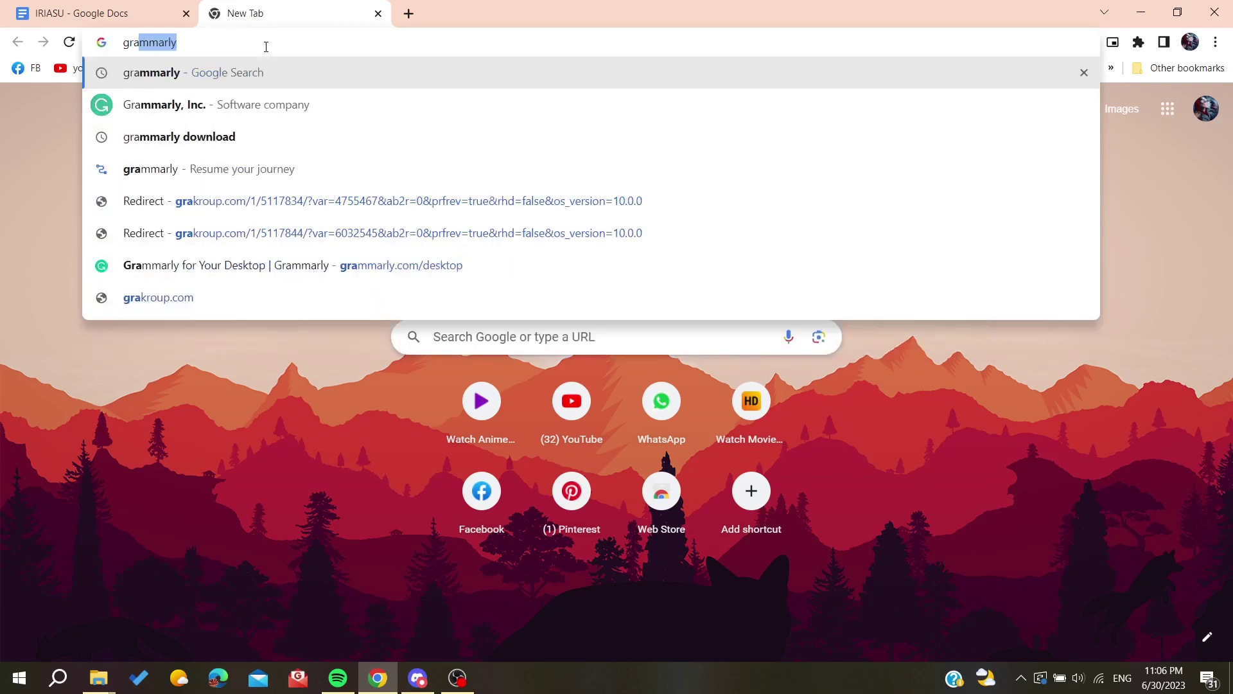
pyautogui.press('Return')
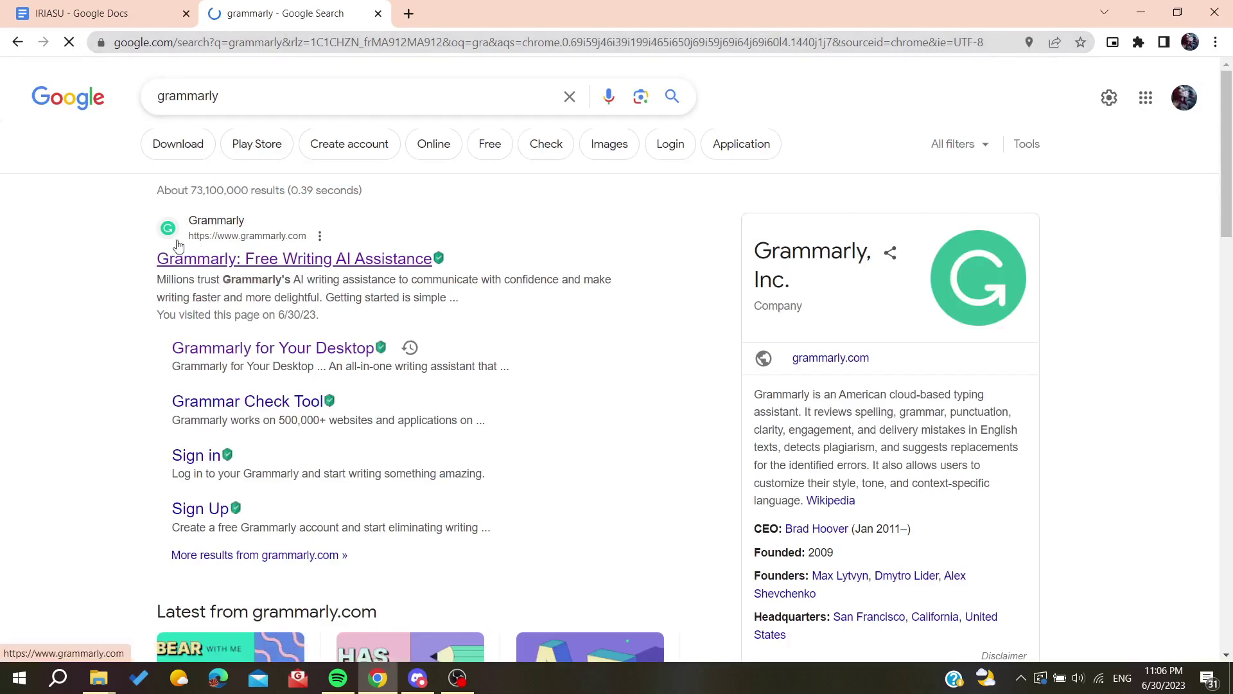
pyautogui.moveTo(355, 260); pyautogui.dragTo(158, 265)
pyautogui.click(57, 259)
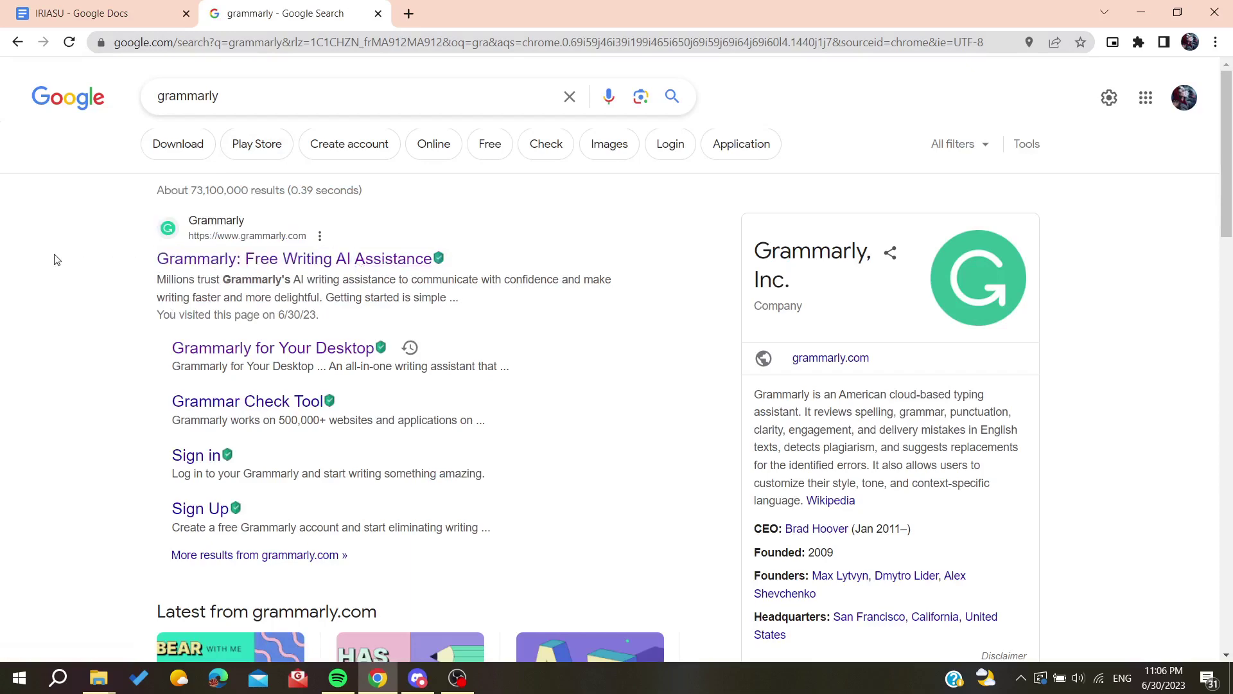
pyautogui.scroll(5, 56, 259)
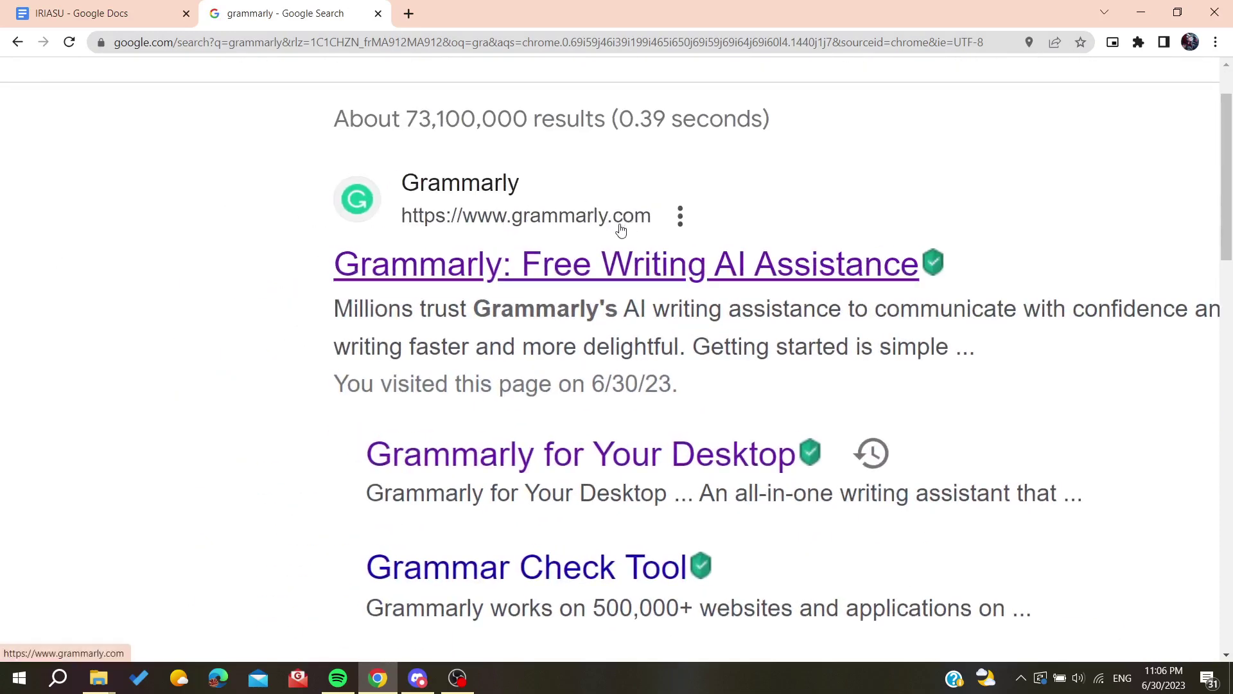
pyautogui.click(581, 264)
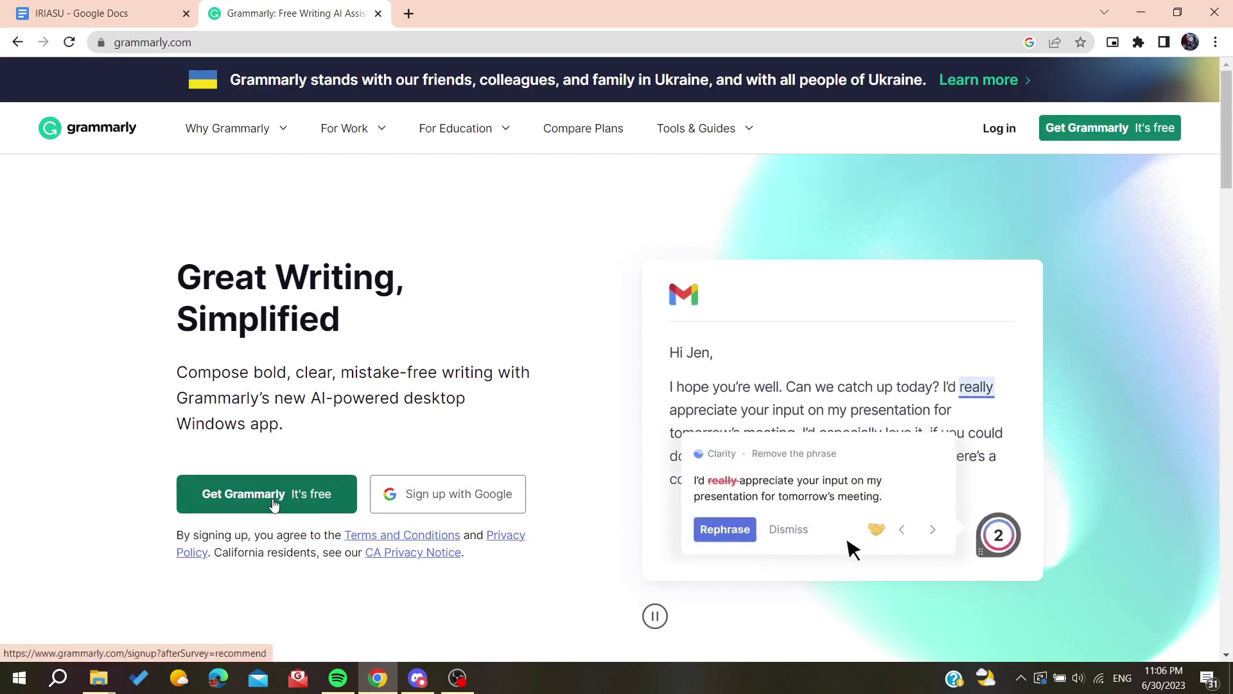
# Step: Start a free Grammarly sign-up using a Google account
pyautogui.click(274, 505)
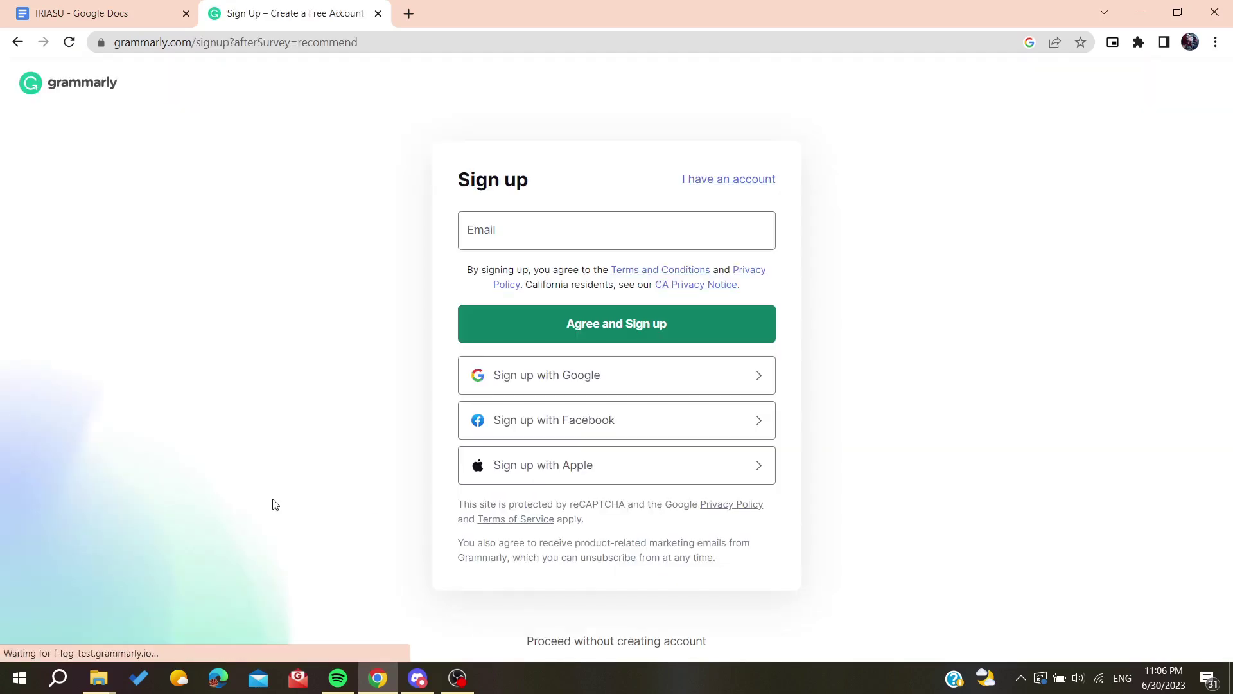
pyautogui.click(540, 379)
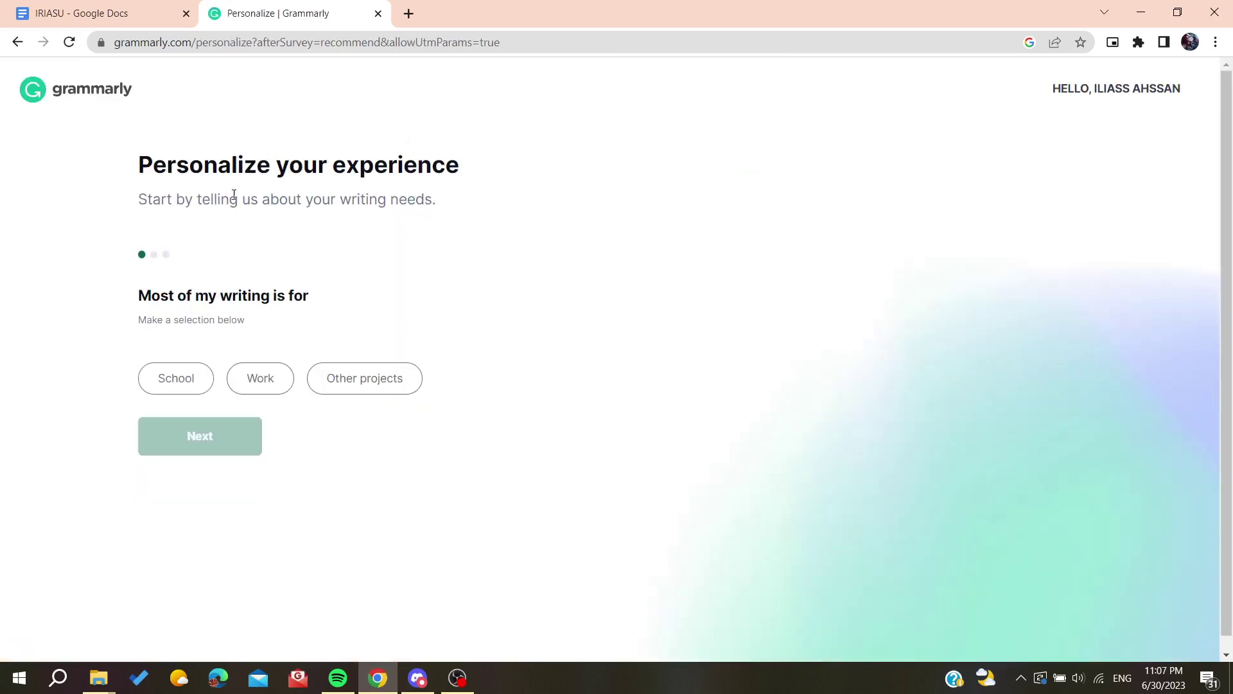
pyautogui.moveTo(190, 168); pyautogui.dragTo(454, 193)
pyautogui.click(321, 262)
# Step: Pick School and Work as writing purposes, then skip the remaining personalization questions
pyautogui.click(154, 375)
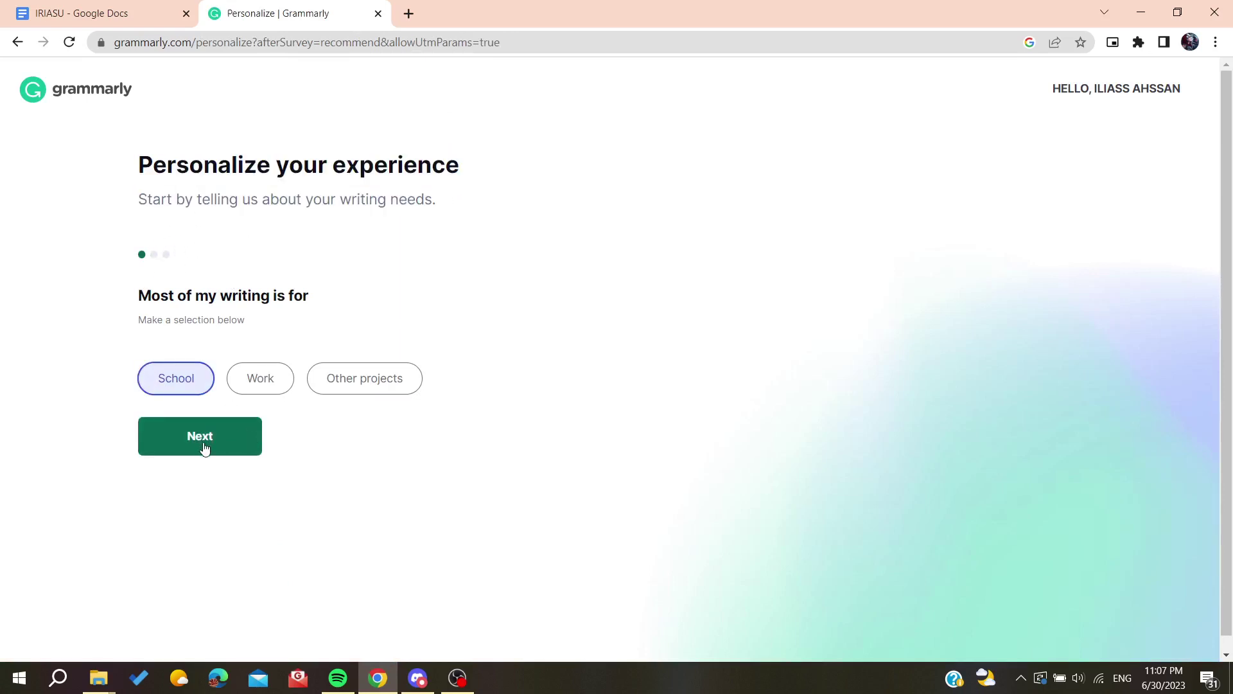
pyautogui.moveTo(159, 297); pyautogui.dragTo(306, 321)
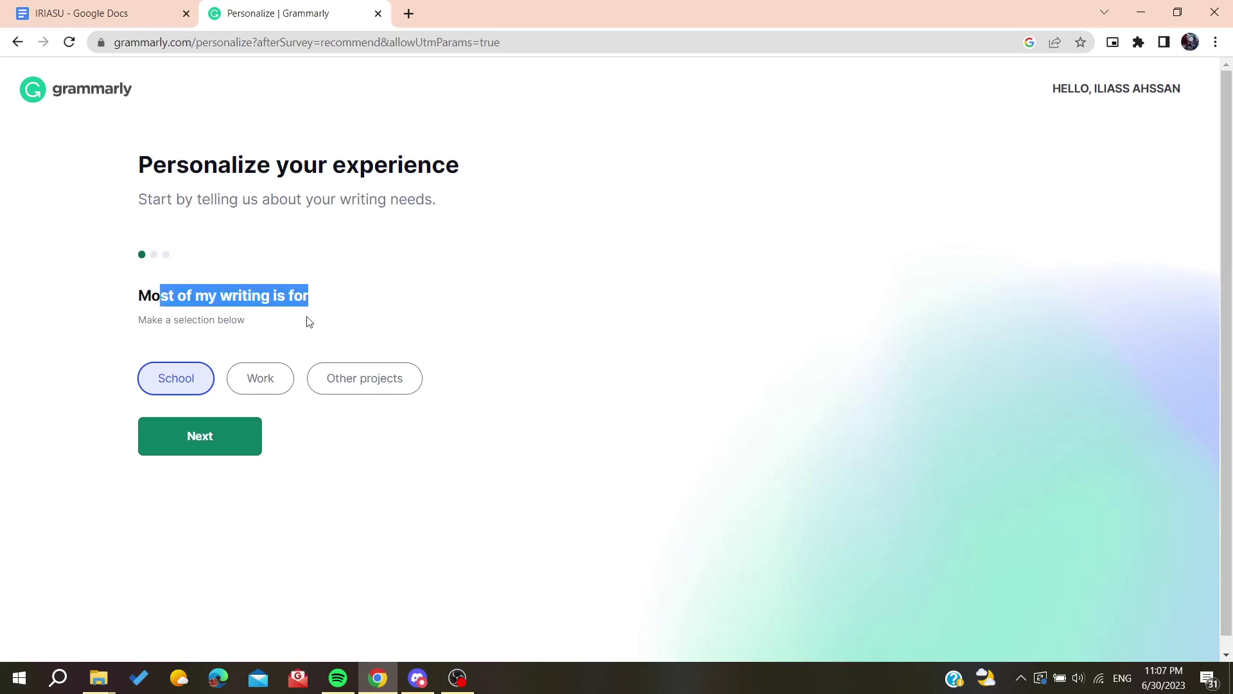
pyautogui.click(306, 326)
pyautogui.click(270, 374)
pyautogui.click(215, 443)
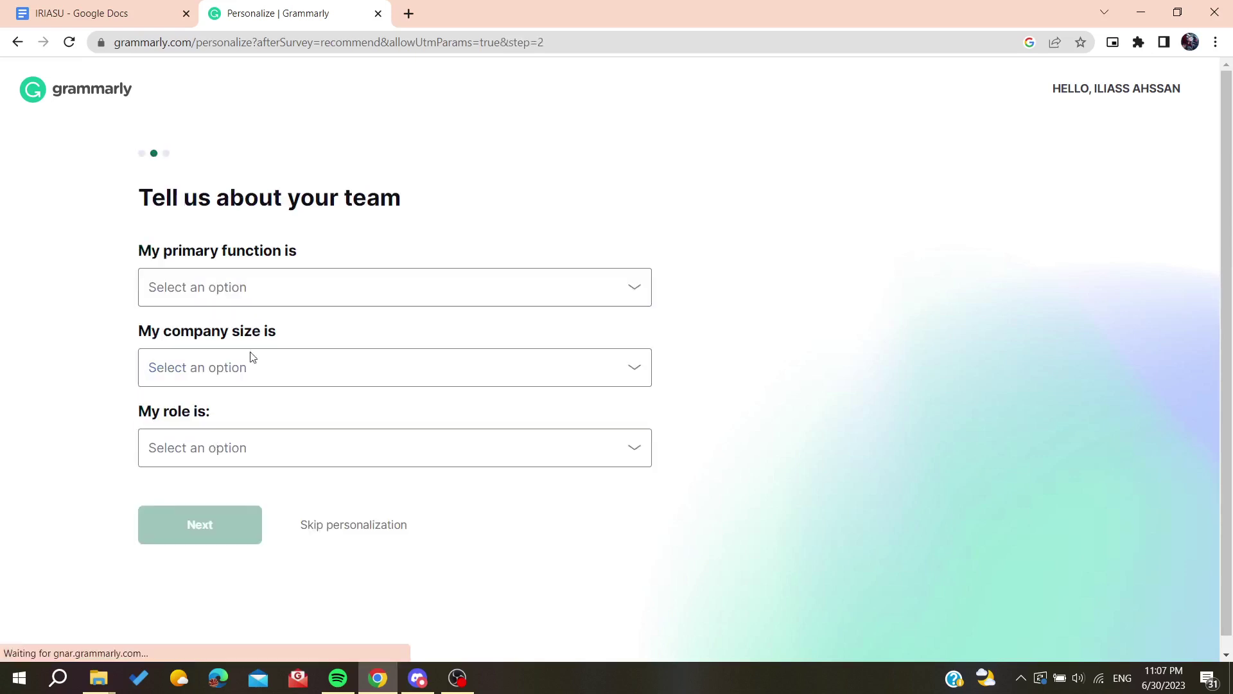
pyautogui.click(323, 527)
pyautogui.scroll(-2, 399, 498)
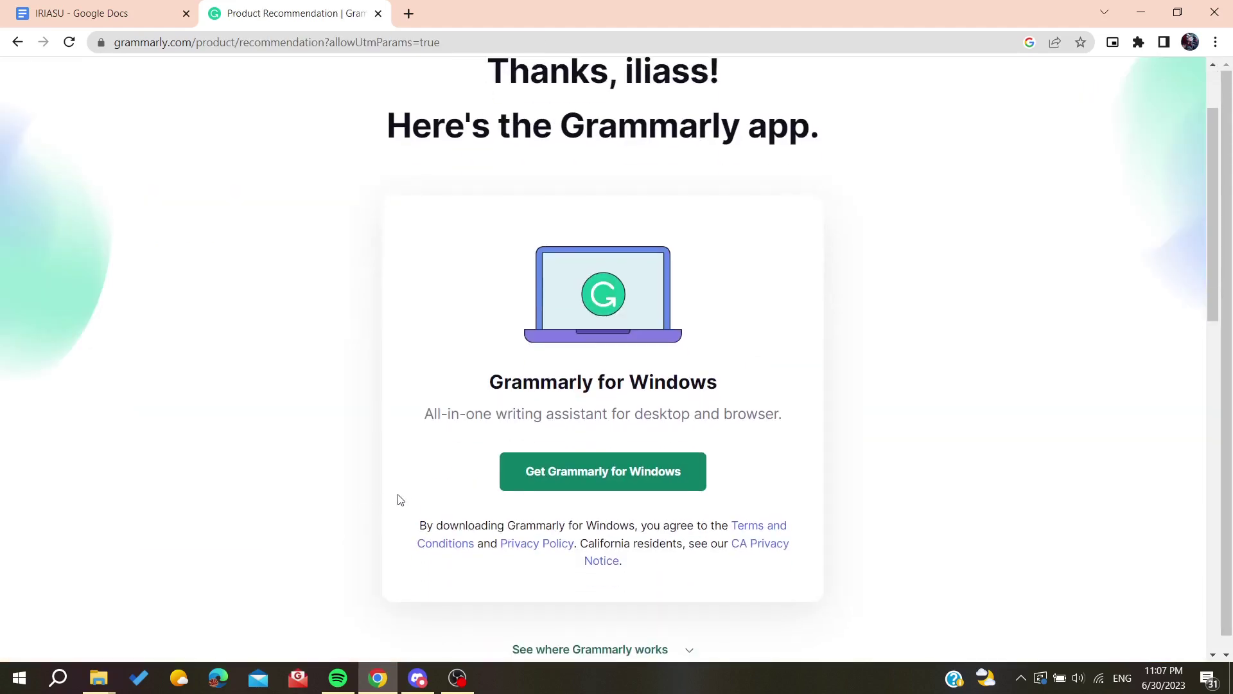
# Step: Download the Grammarly for Windows installer through Free Download Manager and launch it
pyautogui.click(608, 473)
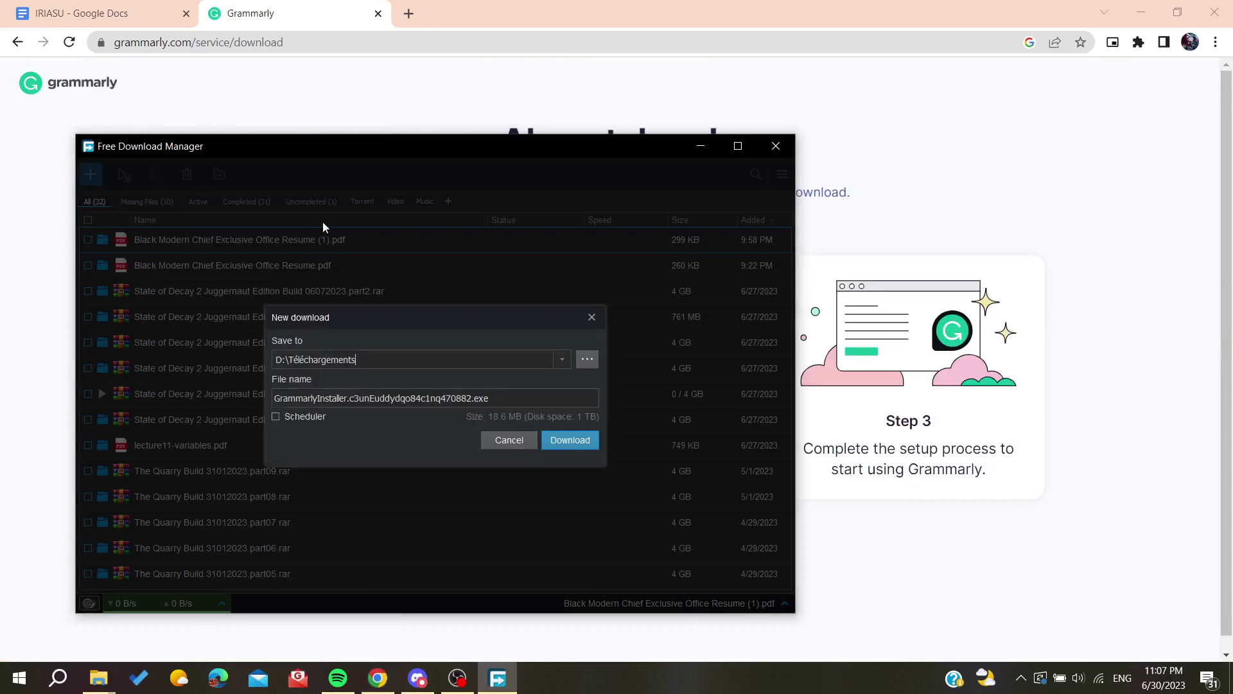
pyautogui.click(563, 443)
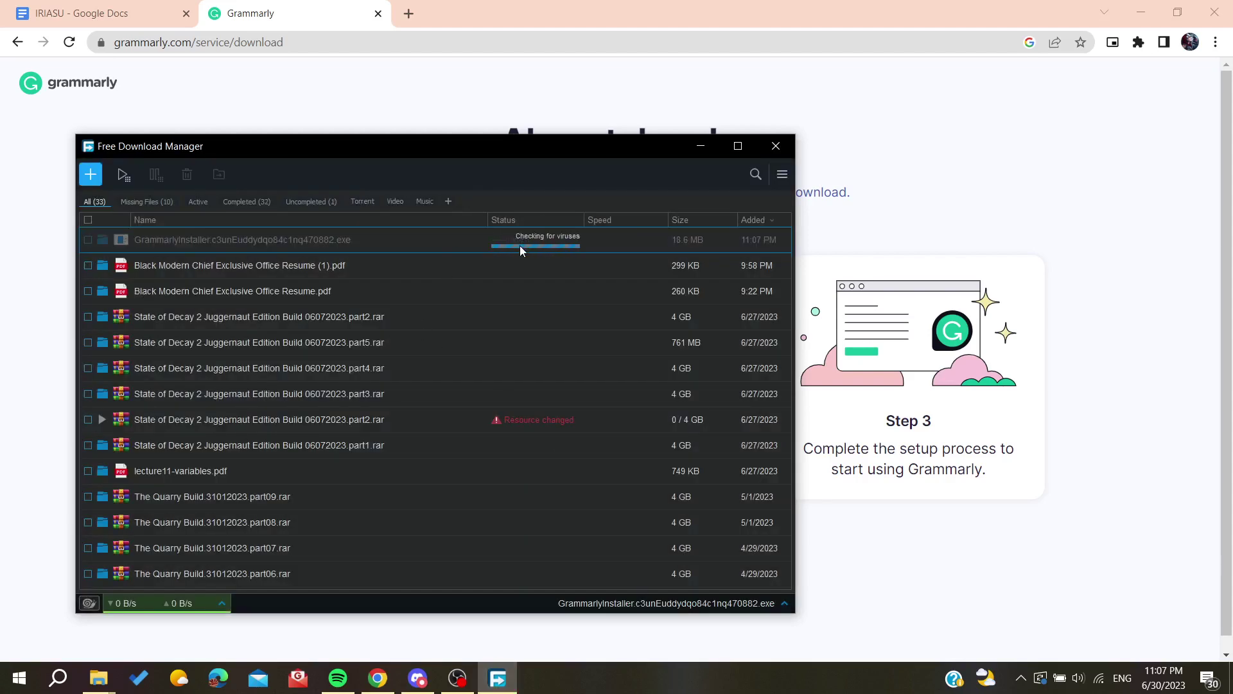
pyautogui.doubleClick(267, 240)
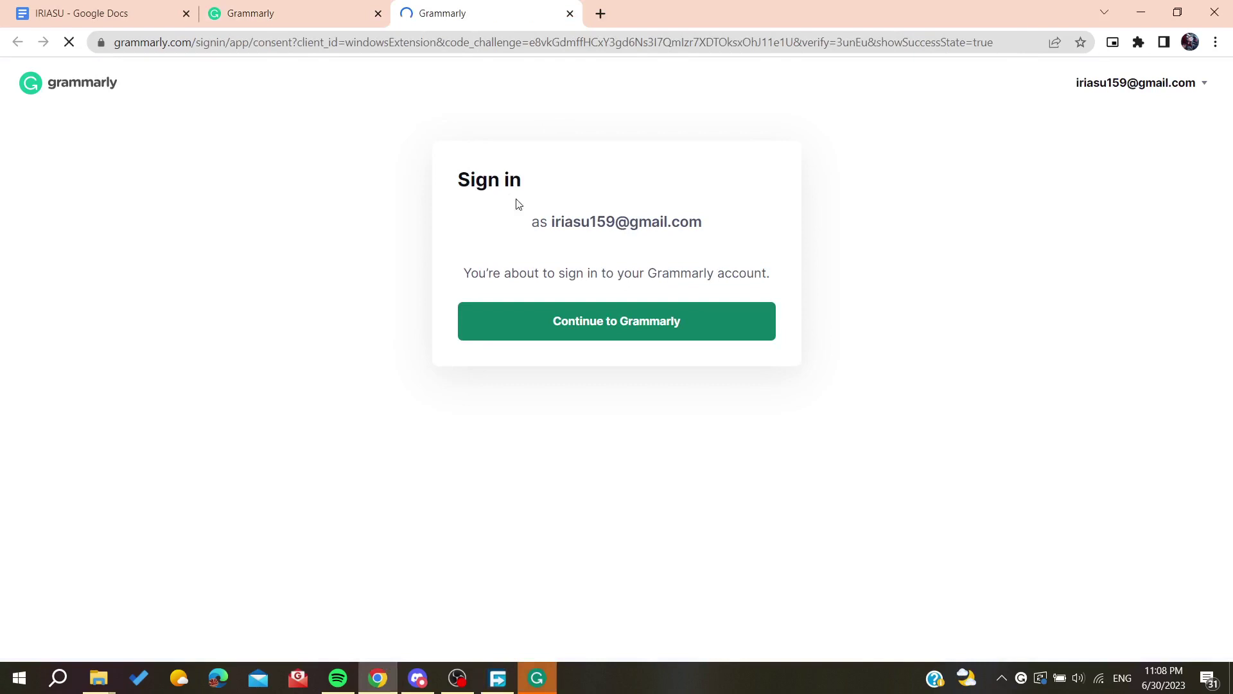
# Step: Confirm the Grammarly sign-in, skip the welcome letter, and continue on the free plan
pyautogui.moveTo(519, 204); pyautogui.dragTo(704, 238)
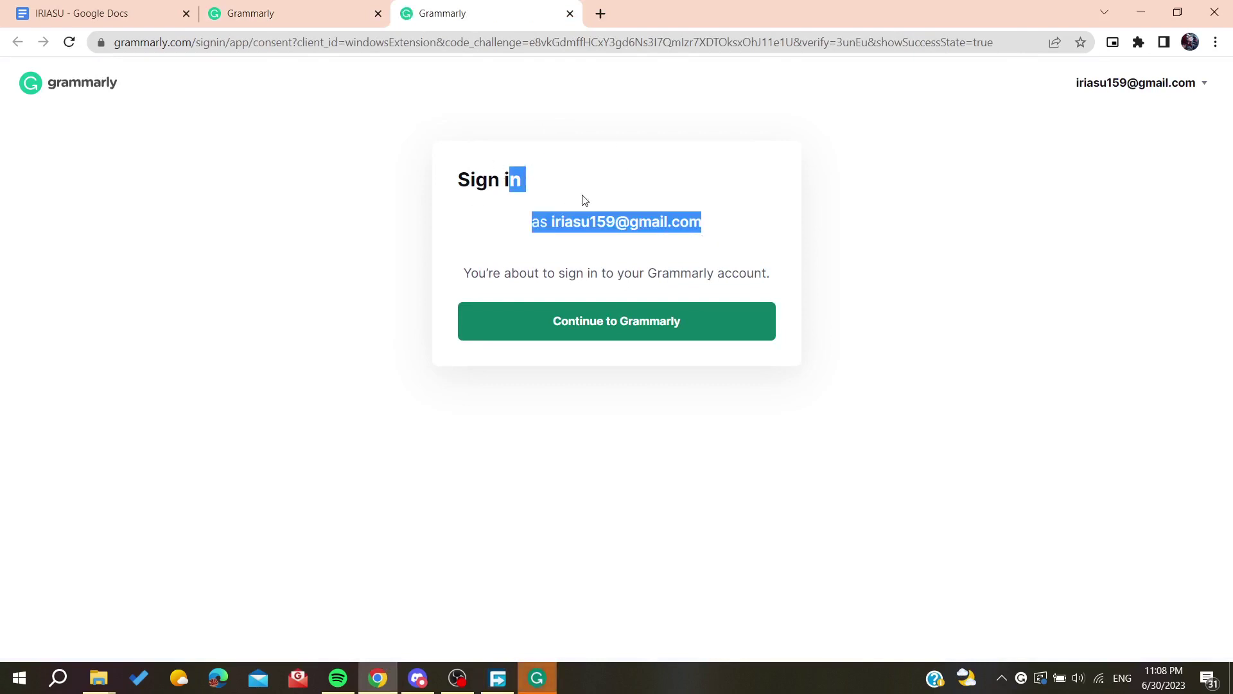
pyautogui.click(558, 321)
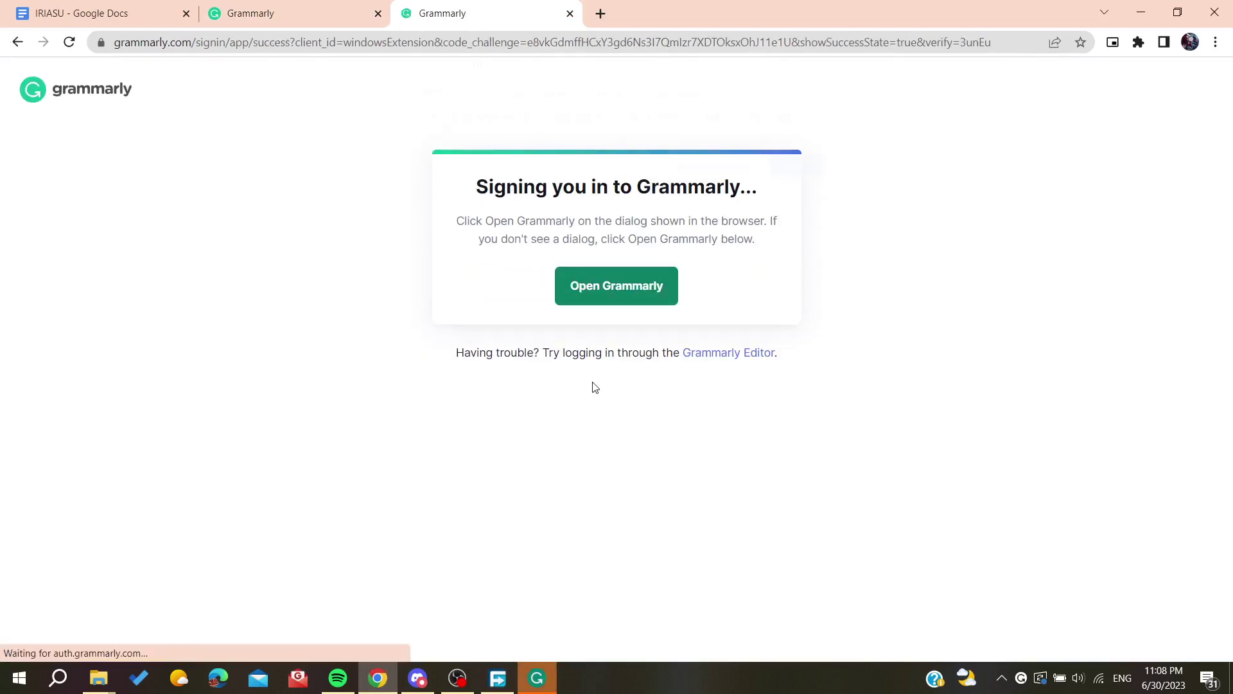
pyautogui.click(709, 175)
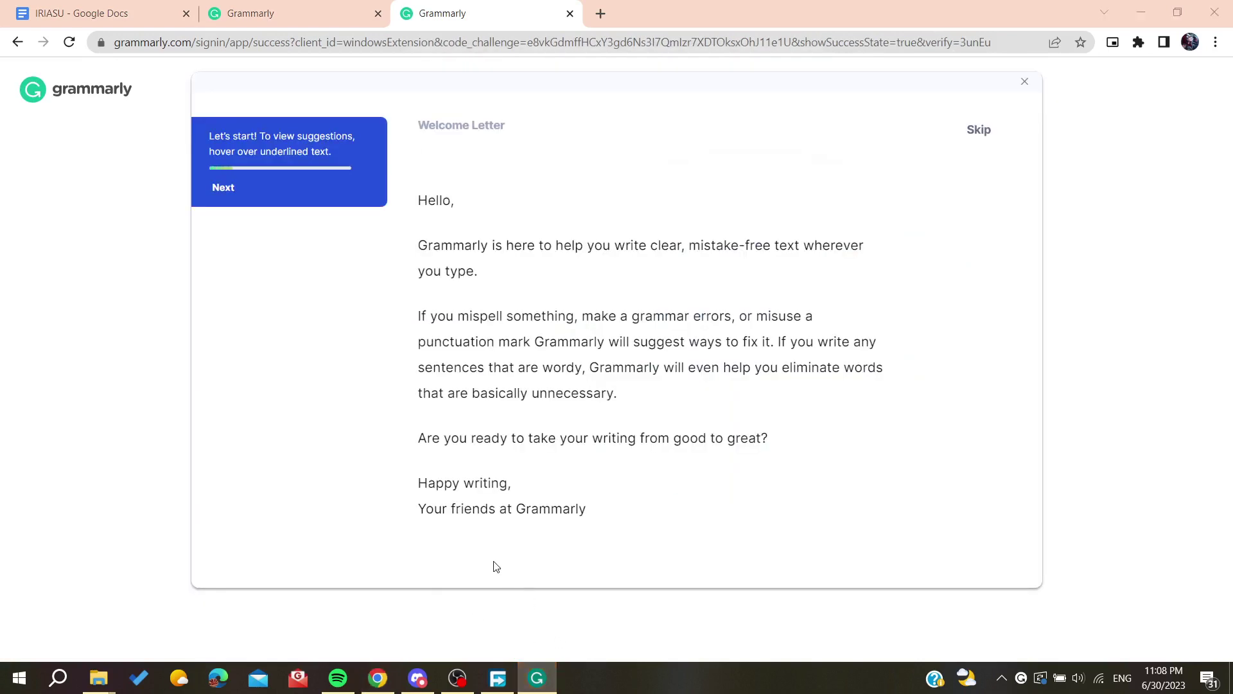
pyautogui.click(976, 129)
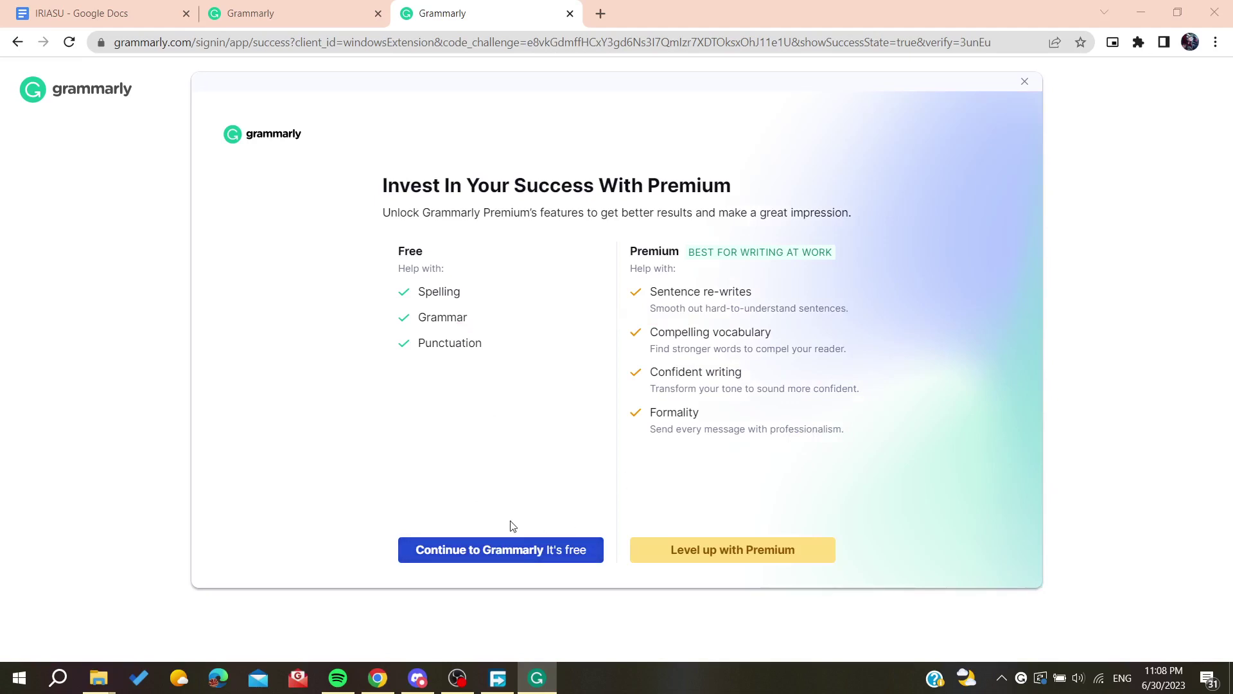
pyautogui.click(505, 552)
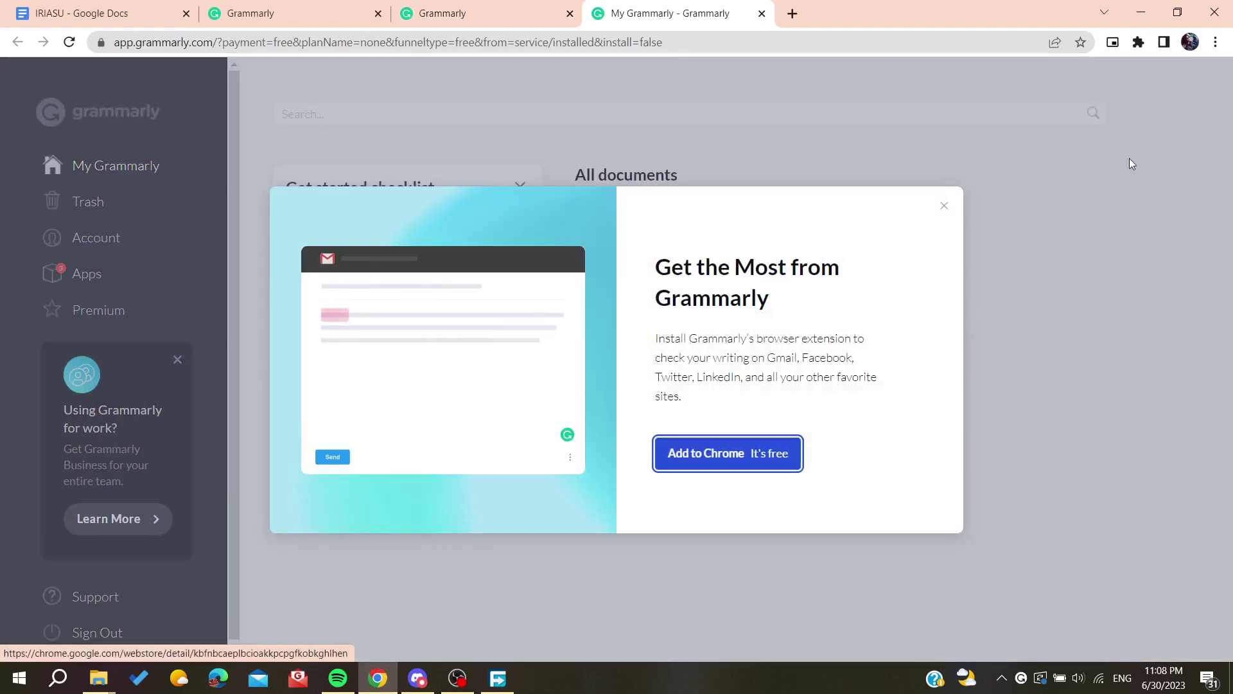
# Step: Dismiss the extension popup, create a blank Untitled document, and open a new browser tab
pyautogui.click(941, 205)
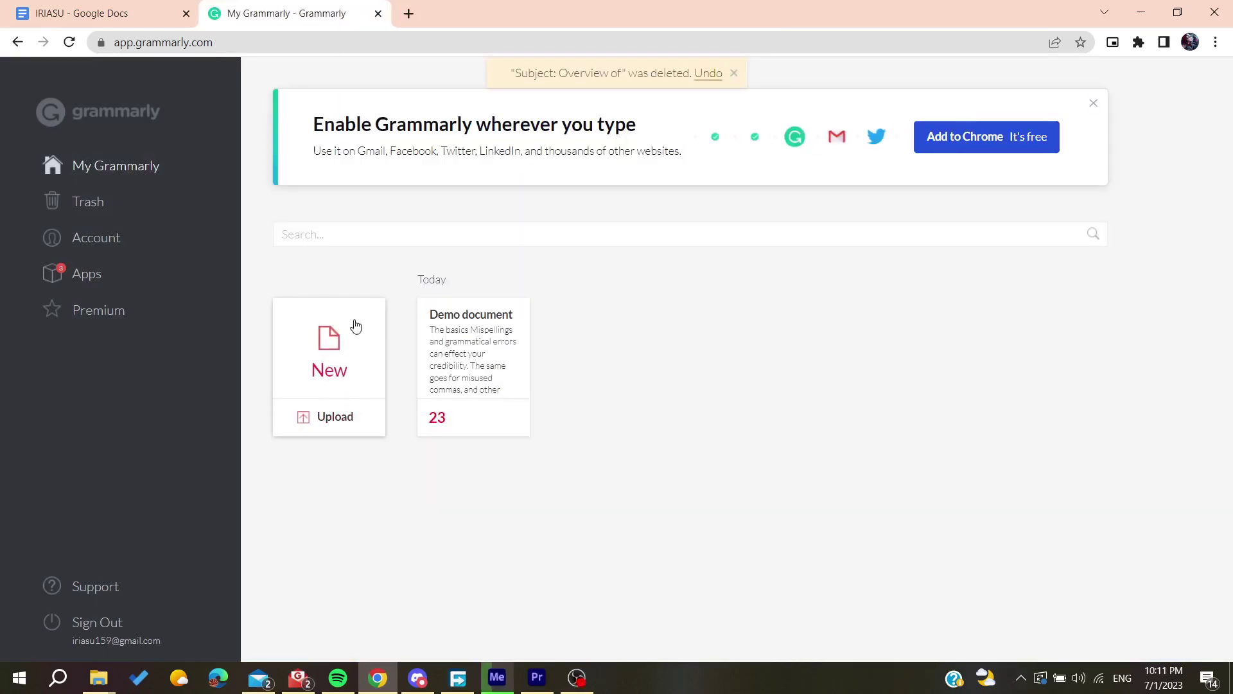
pyautogui.click(336, 342)
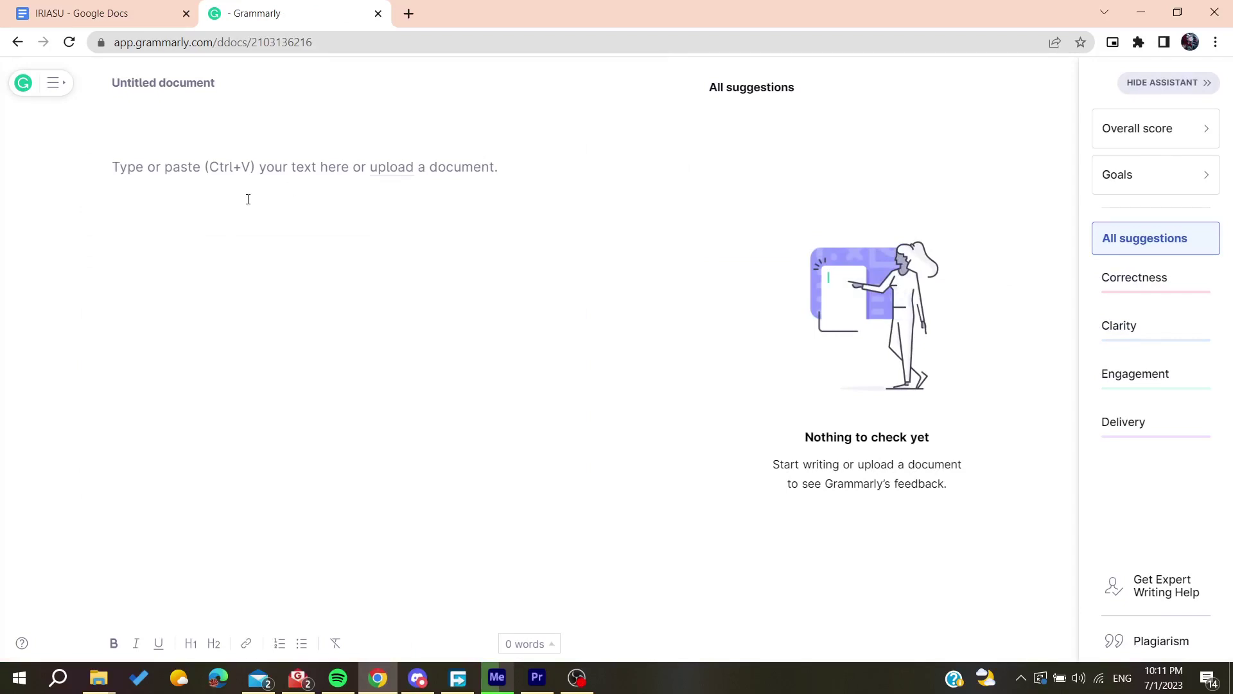
pyautogui.write('i')
pyautogui.press('BackSpace')
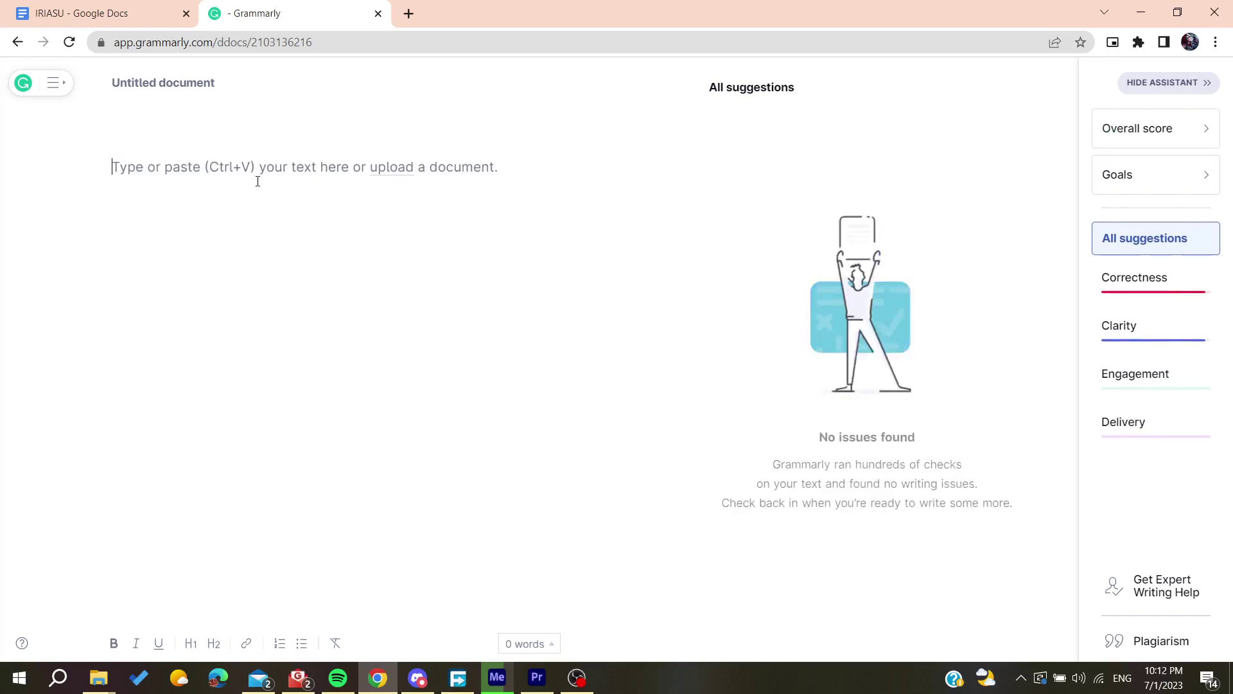
pyautogui.click(416, 7)
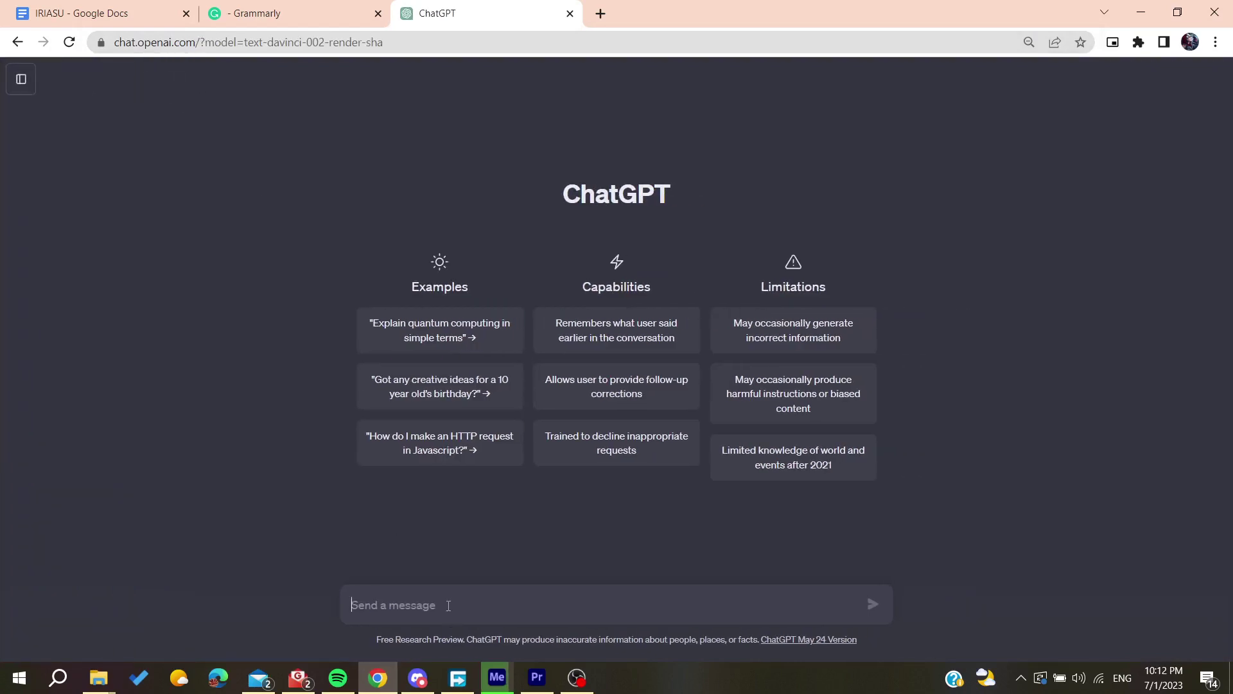
# Step: Ask ChatGPT to 'write me a blog abut crypto', stop generation, and copy the reply
pyautogui.write('write me a blog abut crypto')
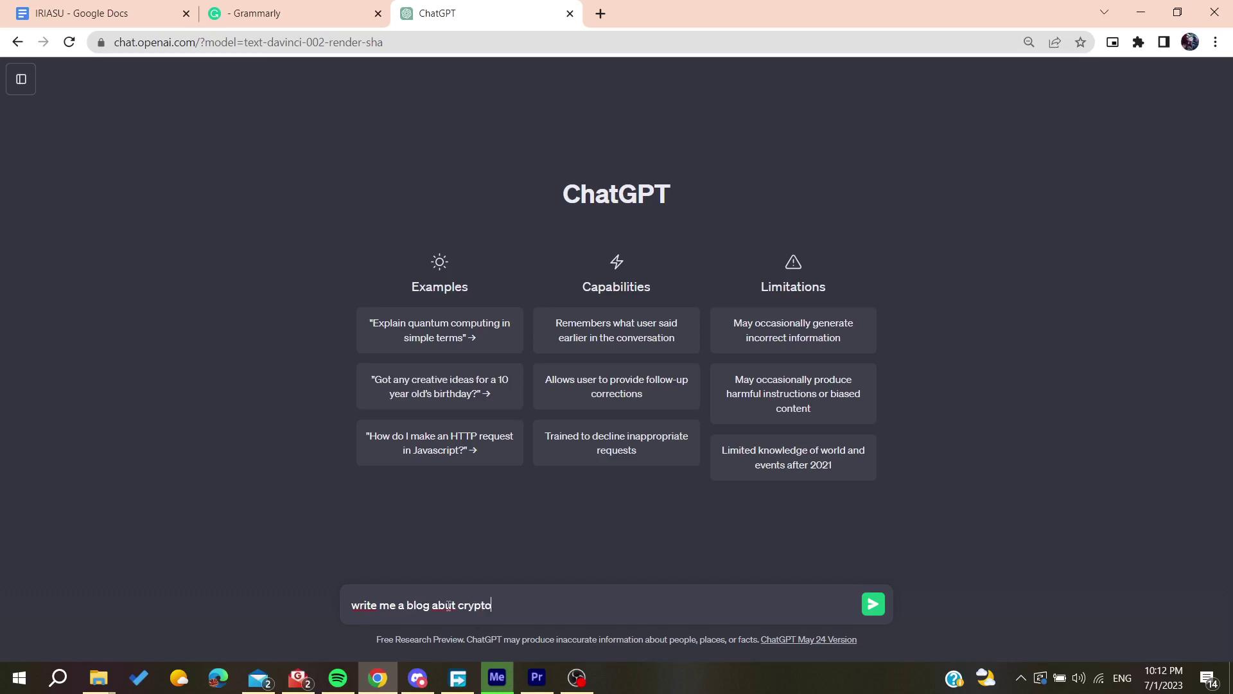
pyautogui.press('Return')
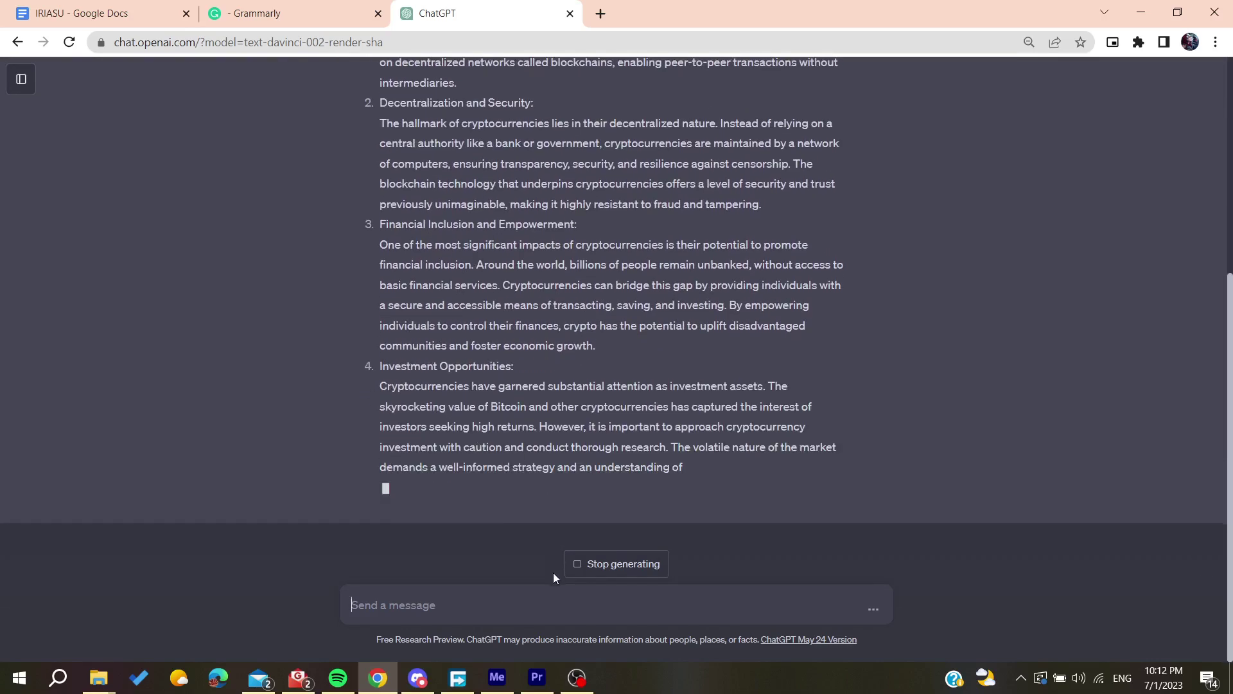
pyautogui.click(591, 564)
pyautogui.moveTo(515, 511); pyautogui.dragTo(361, 160)
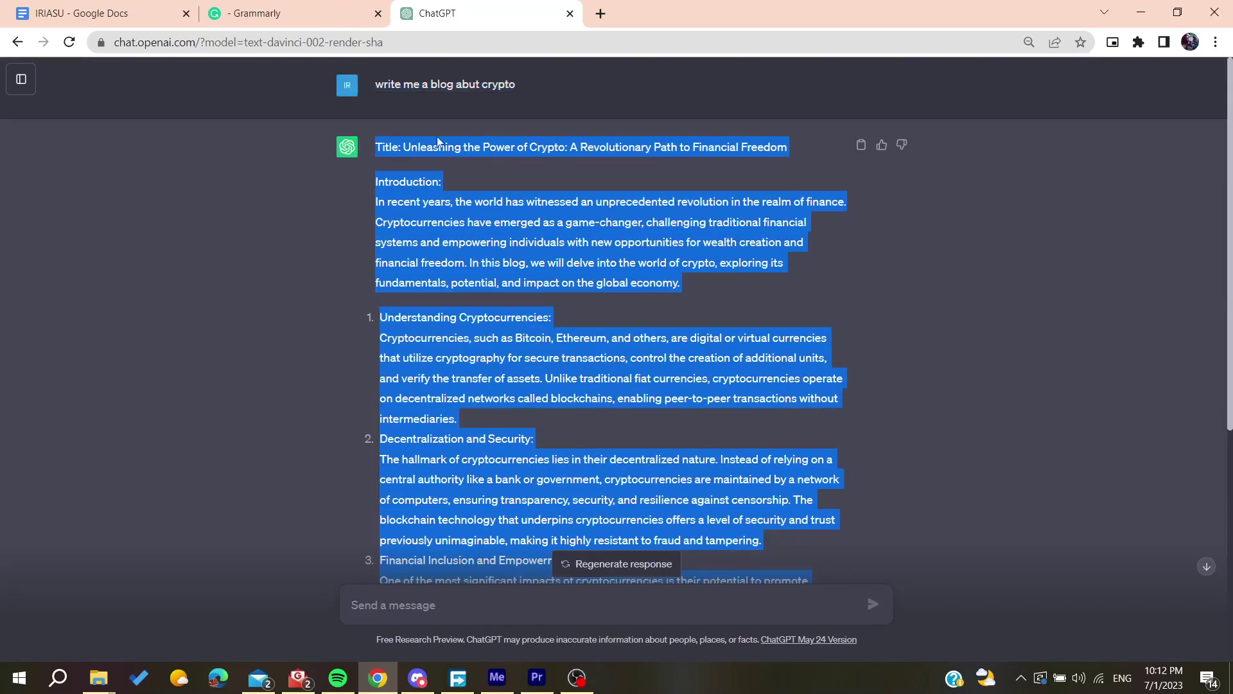
pyautogui.click(302, 13)
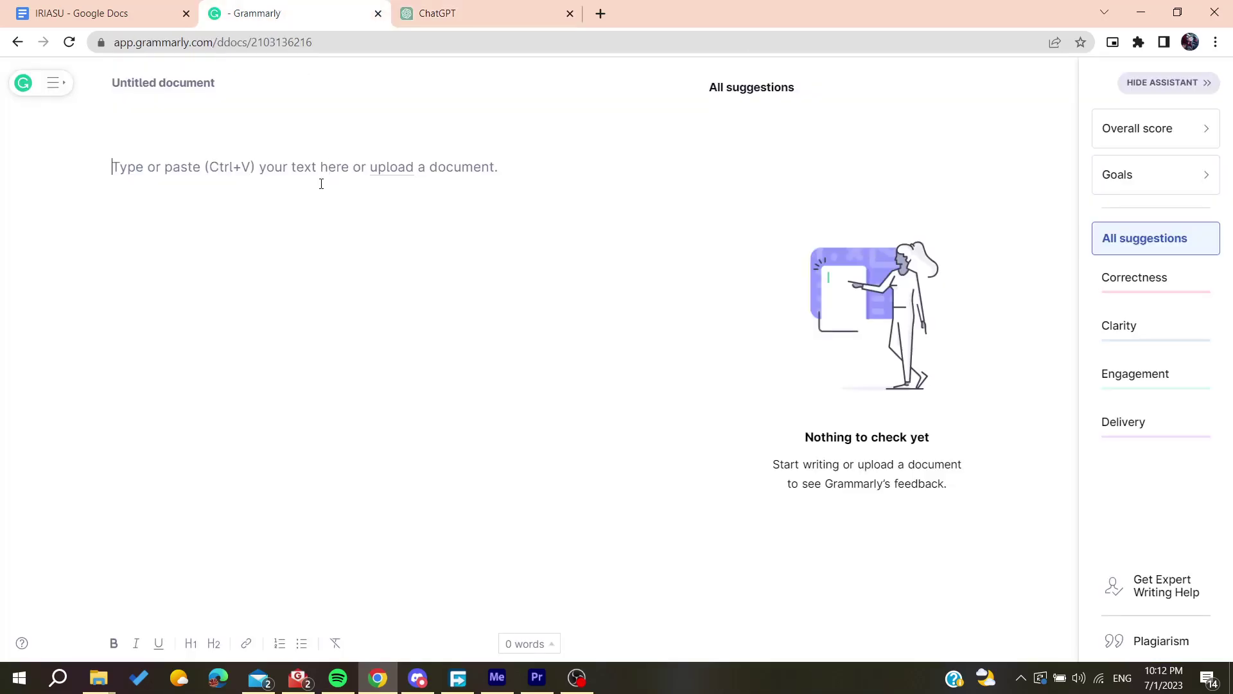
# Step: Paste the copied crypto blog into the Grammarly document
pyautogui.hotkey('ctrl', 'v')
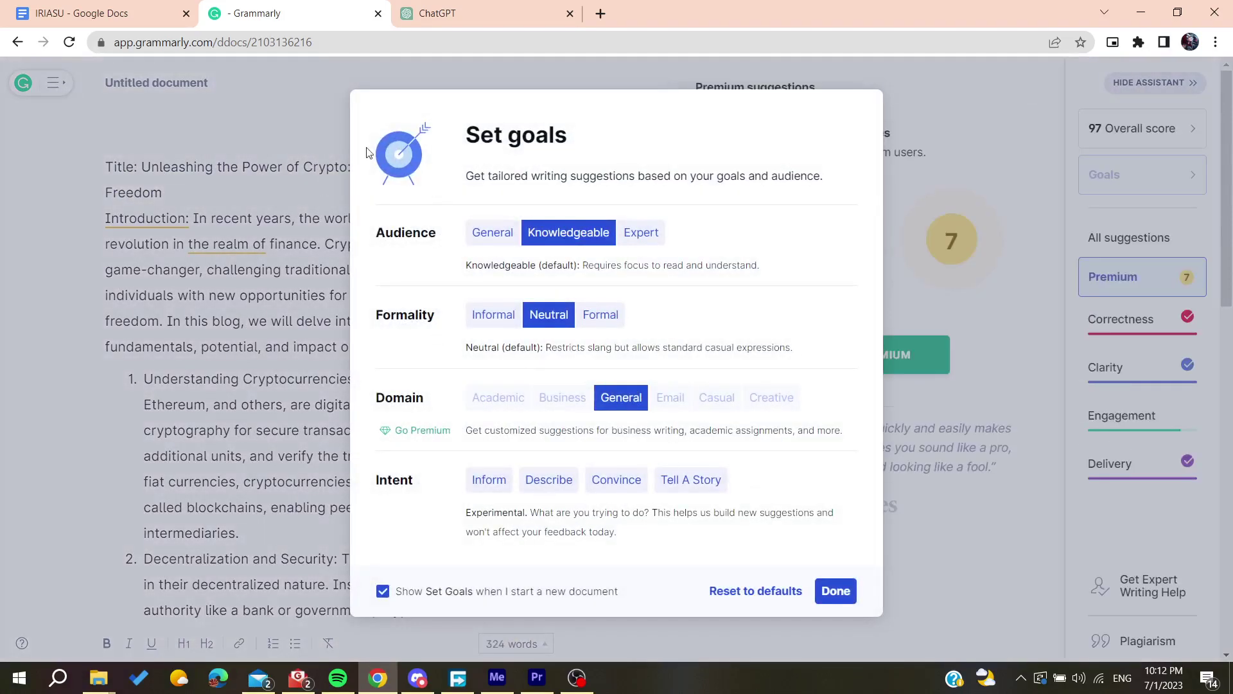
pyautogui.moveTo(469, 129); pyautogui.dragTo(606, 171)
pyautogui.click(606, 171)
# Step: Set goals to General audience, Formal formality, and Describe plus Inform intents
pyautogui.click(485, 239)
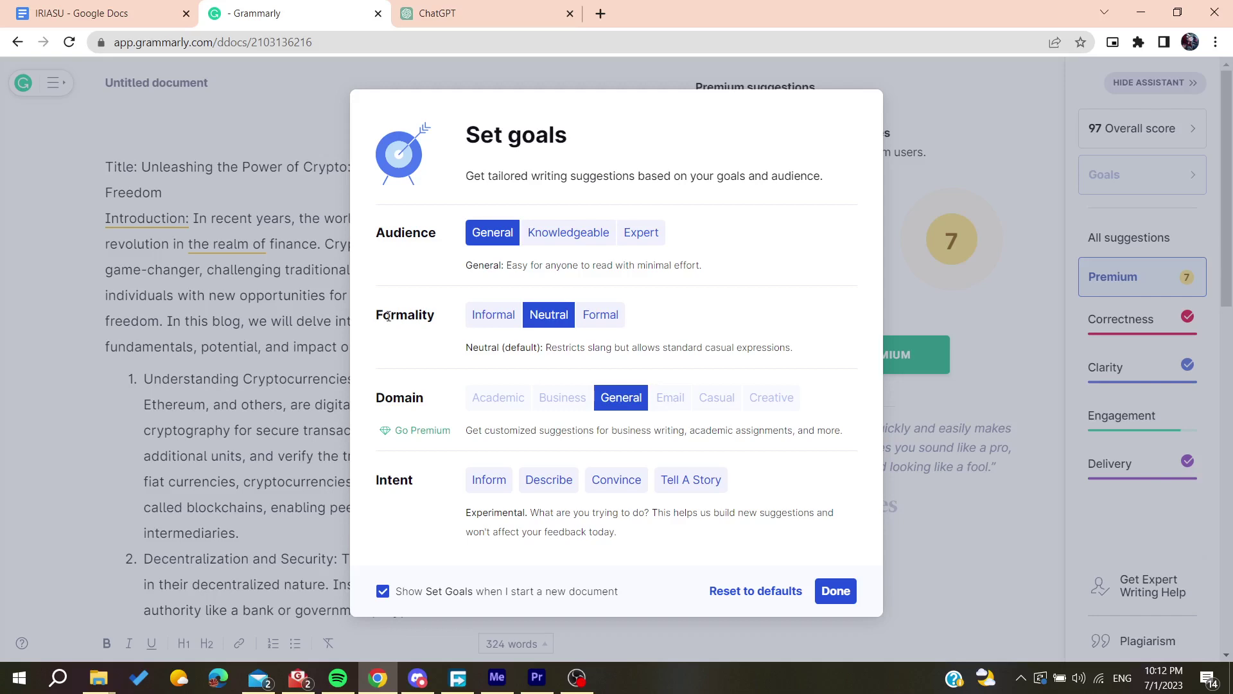
pyautogui.click(587, 319)
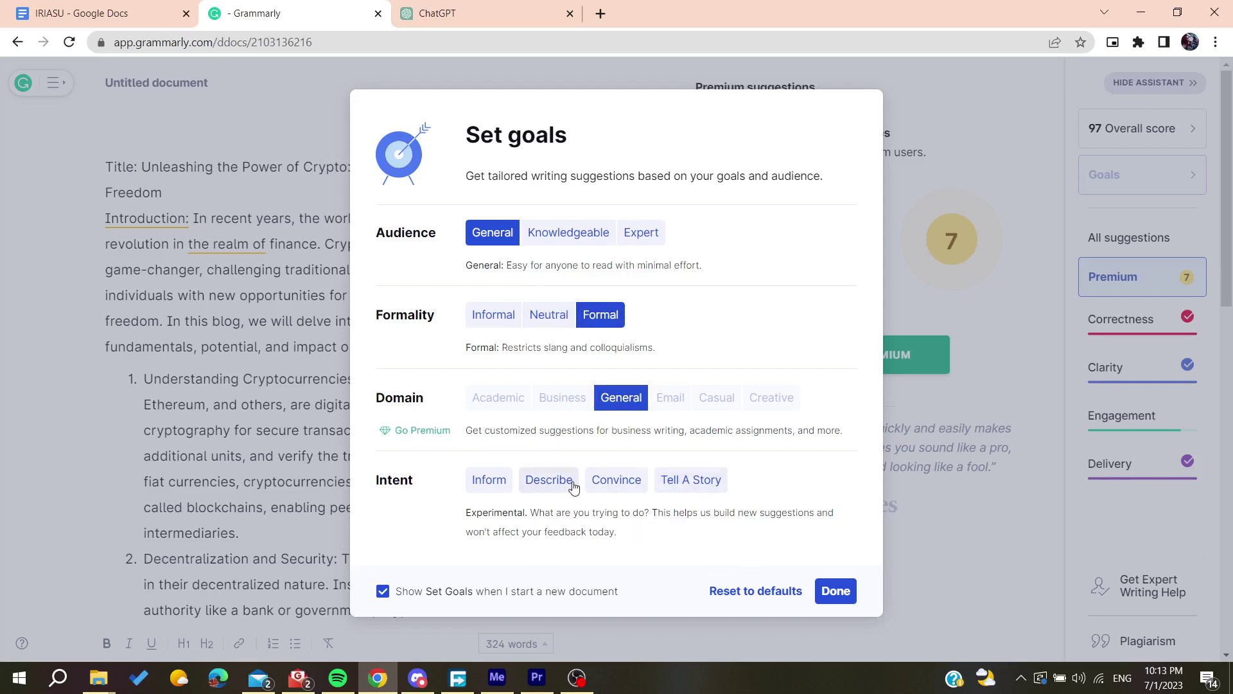
pyautogui.click(540, 481)
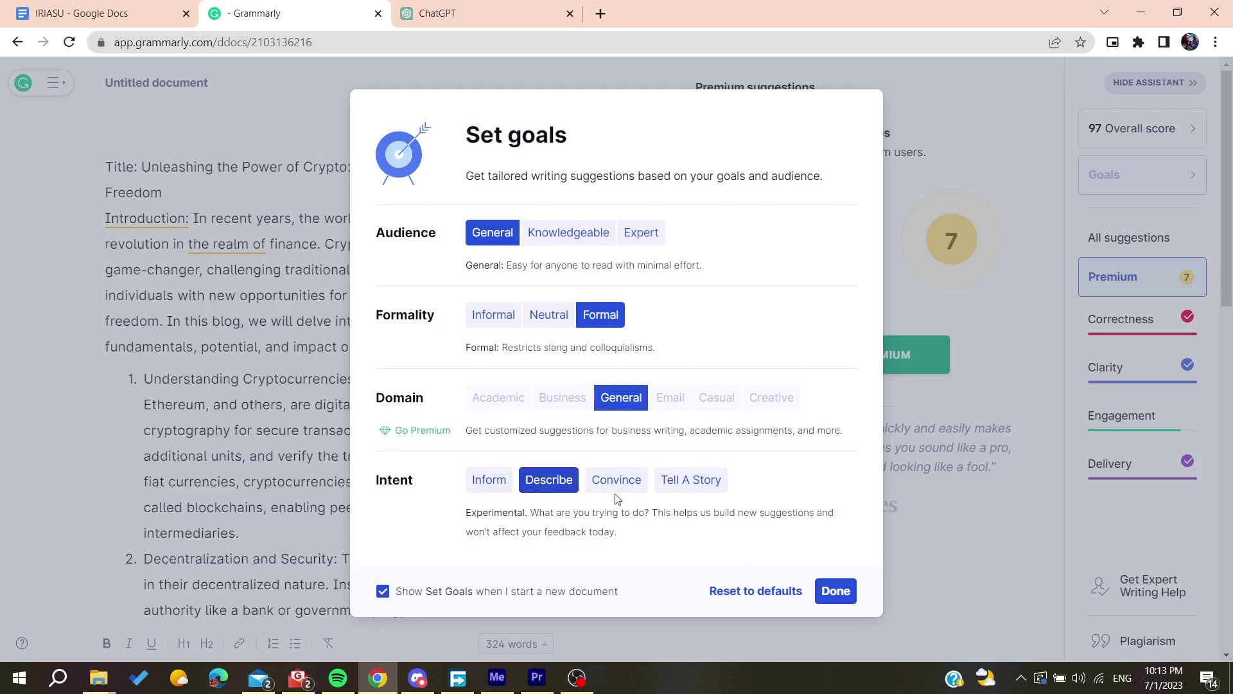
pyautogui.click(487, 485)
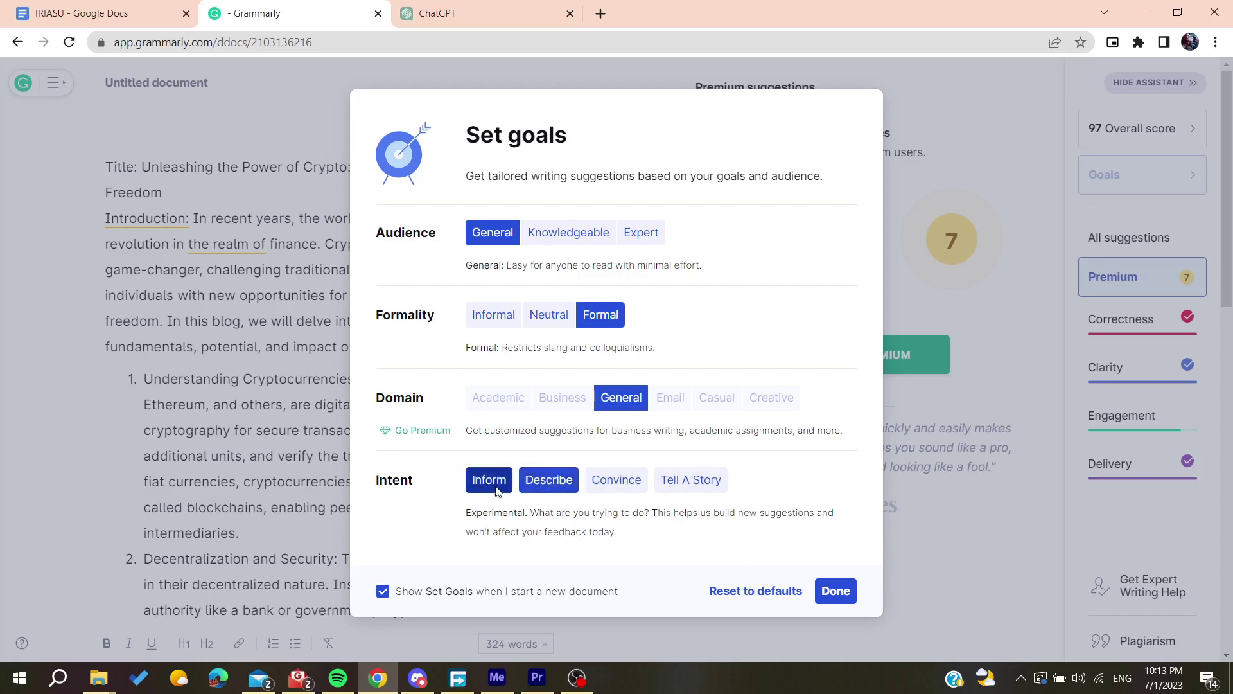
pyautogui.click(835, 591)
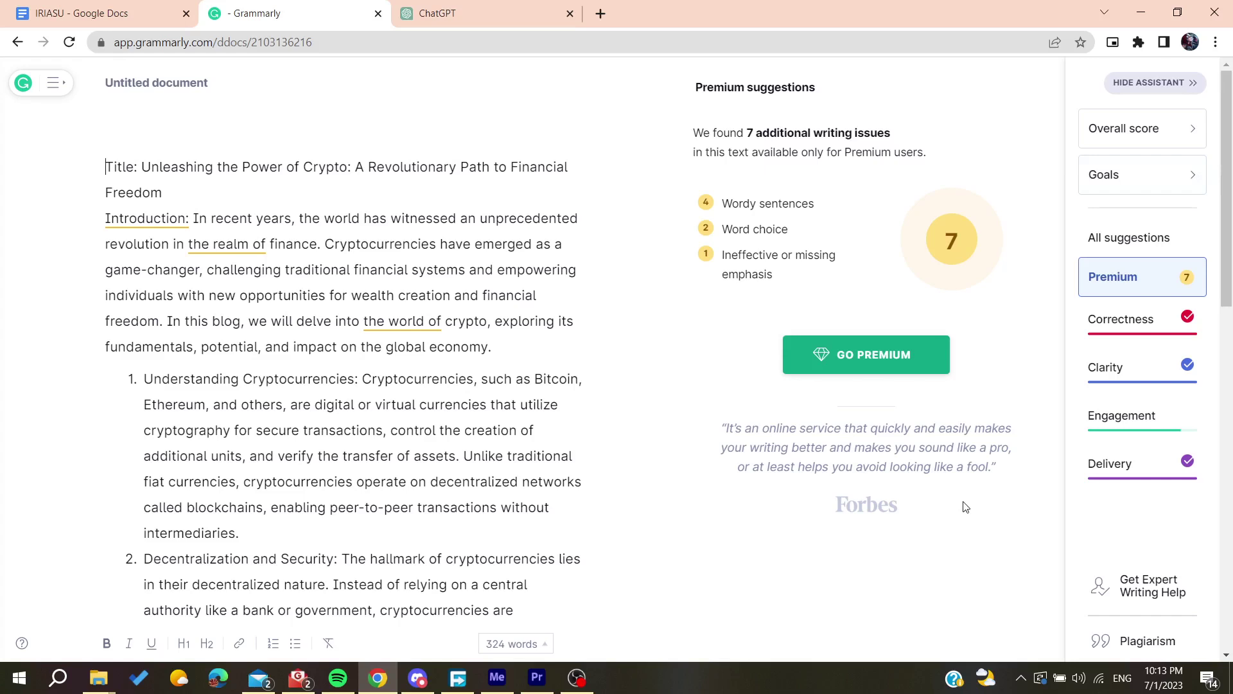